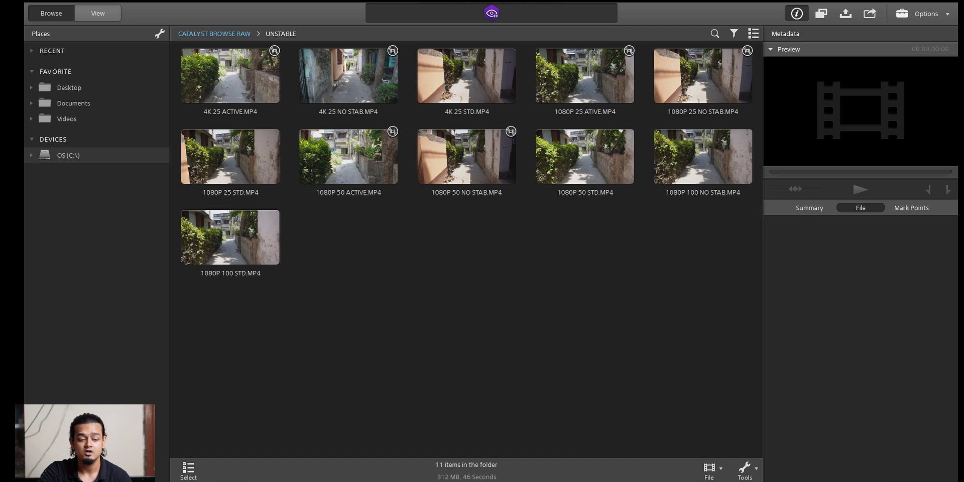
- Open the UNSTABLE folder inside CATALYST BROWSE RAW on the Desktop
click(65, 155)
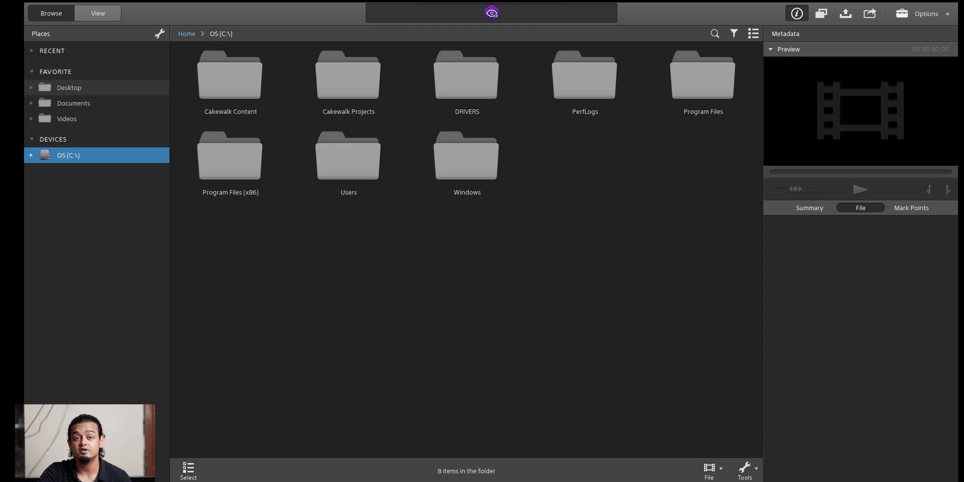
click(69, 88)
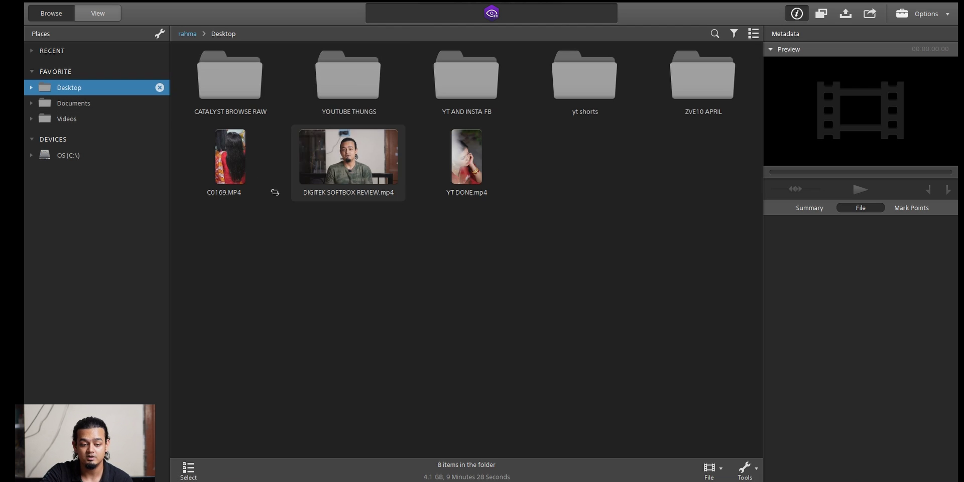
double_click(229, 78)
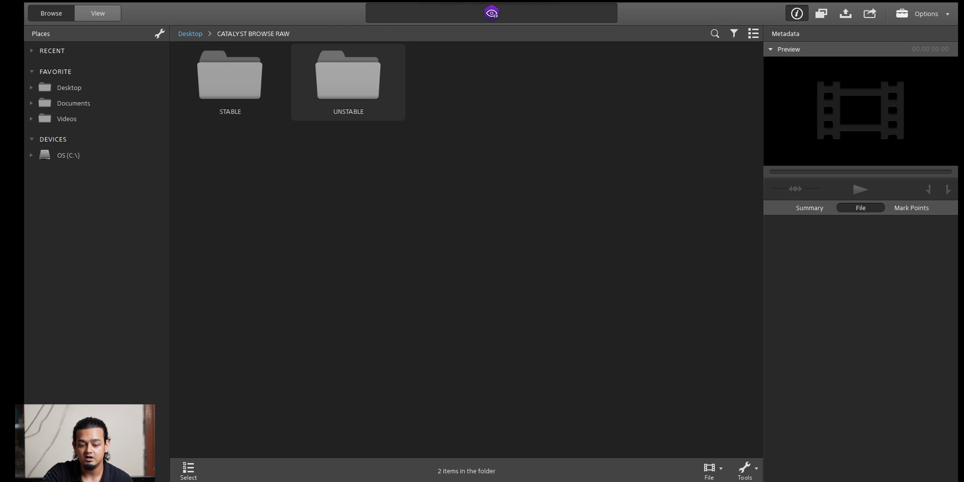
double_click(348, 80)
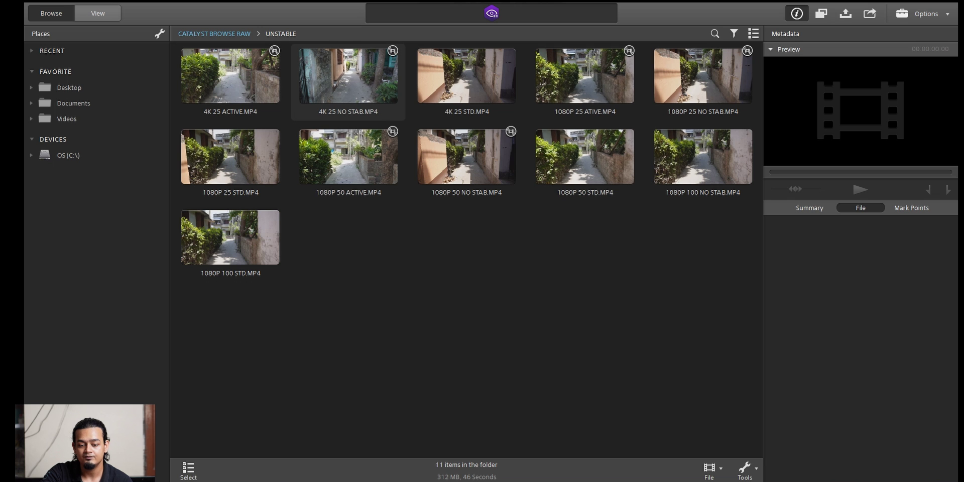
- Open the clip 4K 25 NO STAB.MP4 for stabilization and analyze it in Auto mode
click(348, 80)
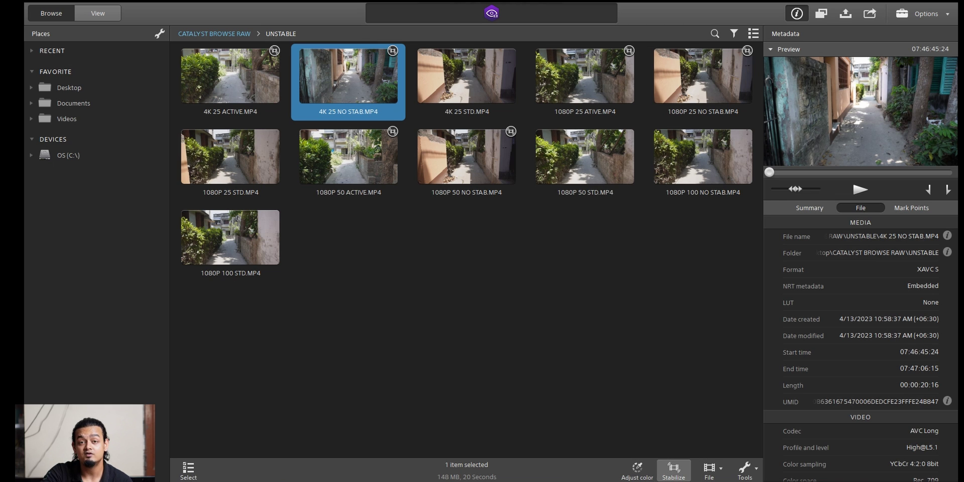
click(674, 469)
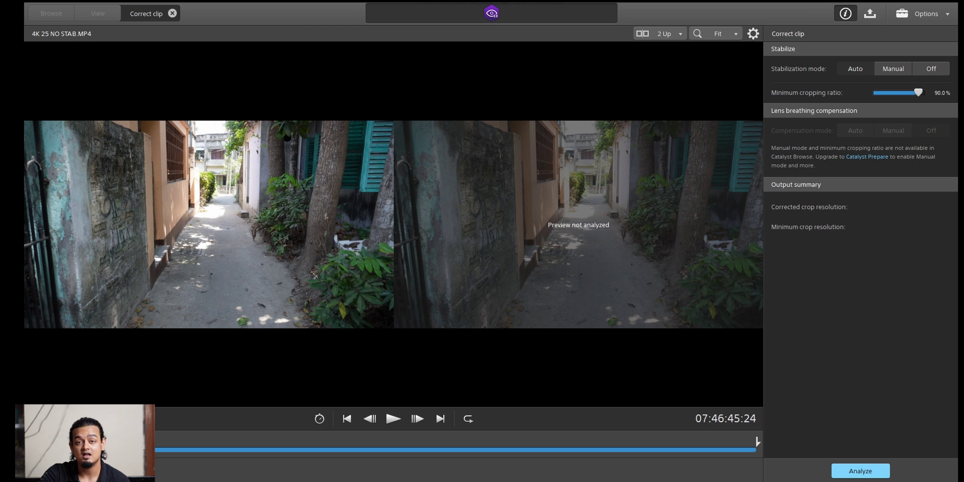
click(861, 471)
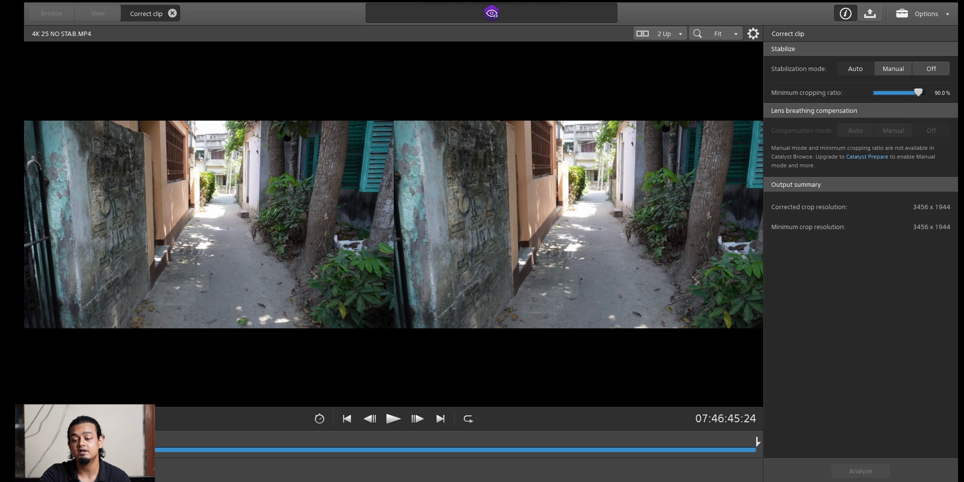
- Export the stabilized 4K 25 NO STAB.MP4 clip to the STABLE folder inside CATALYST BROWSE RAW on the Desktop
click(870, 14)
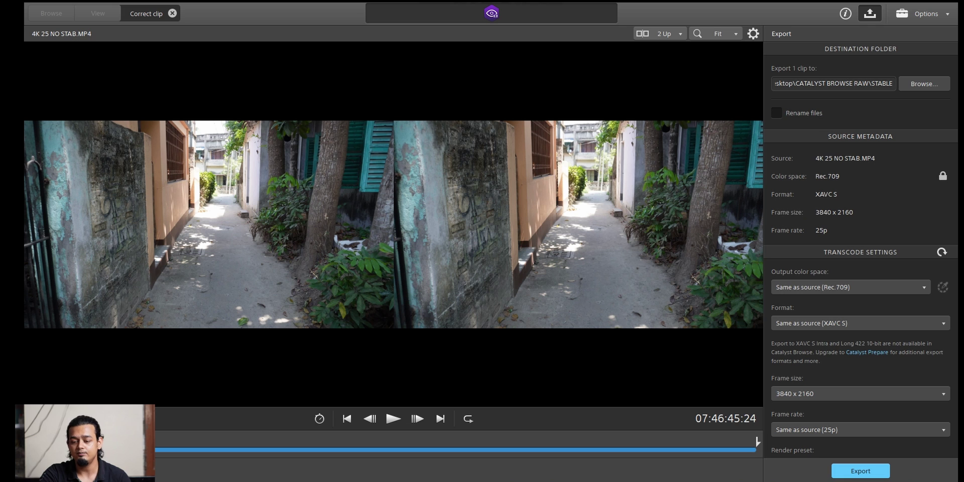
click(924, 84)
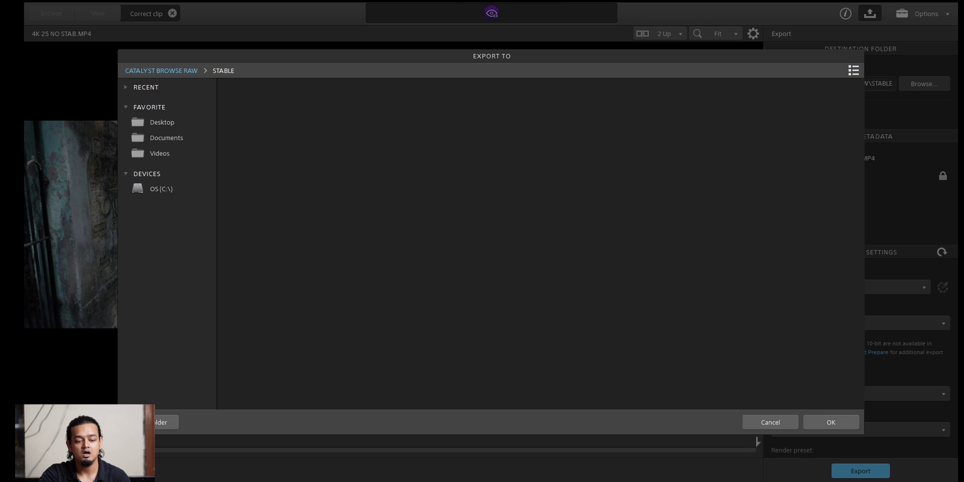
click(161, 122)
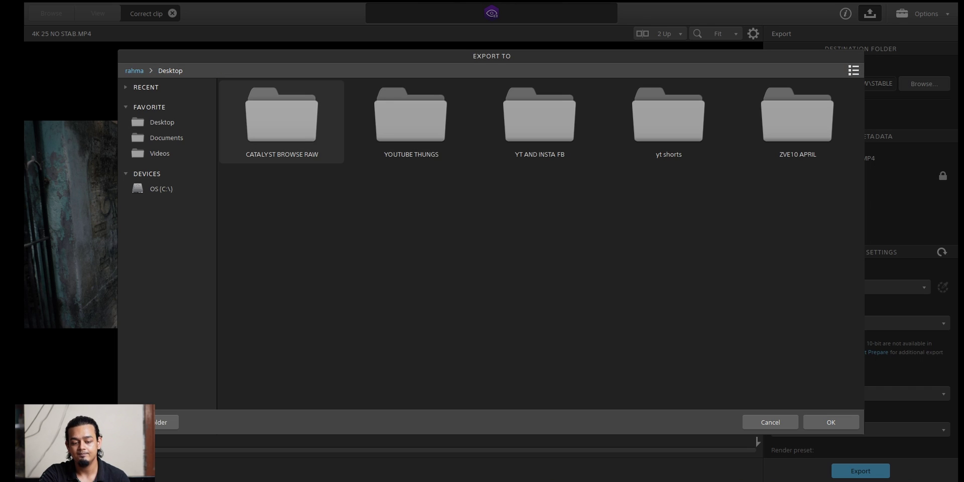
double_click(281, 121)
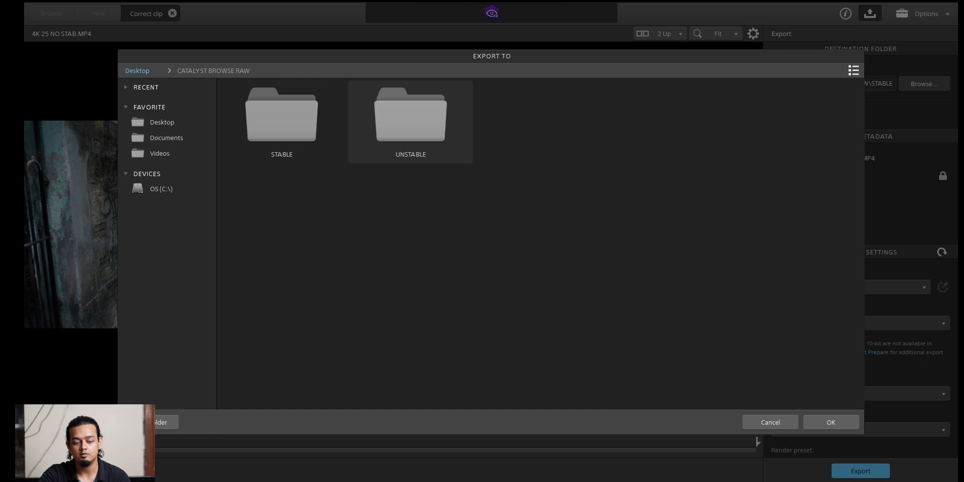
click(281, 120)
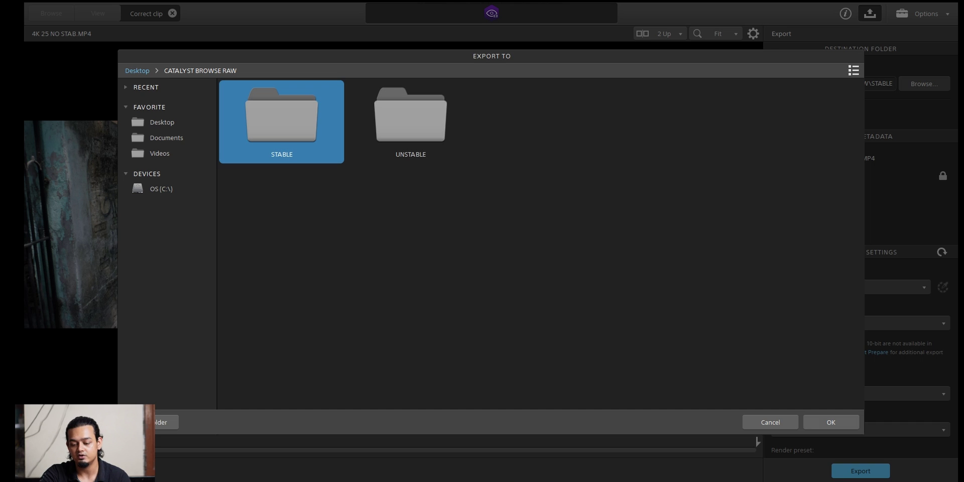
click(832, 422)
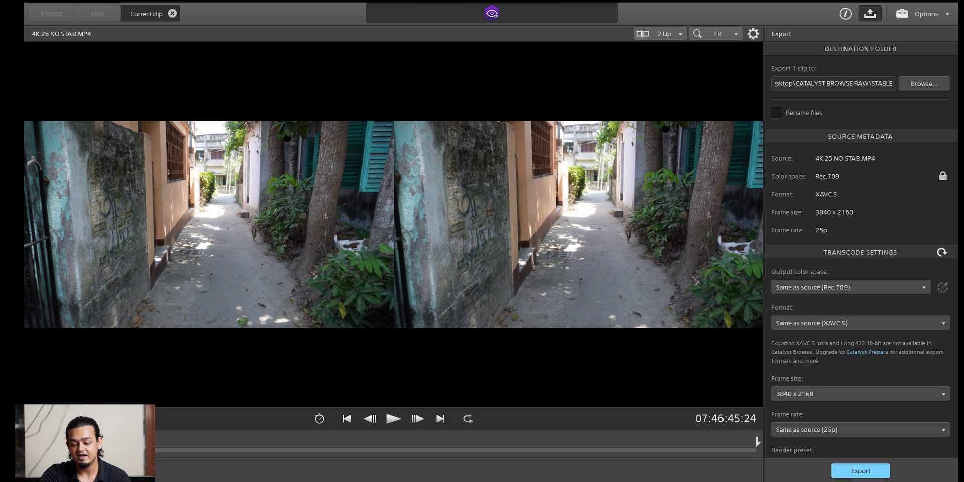
click(861, 471)
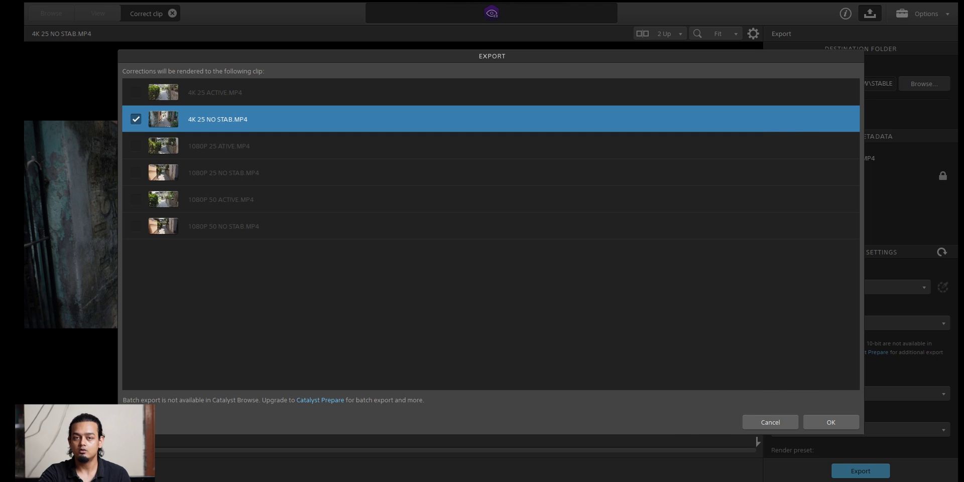
key(Return)
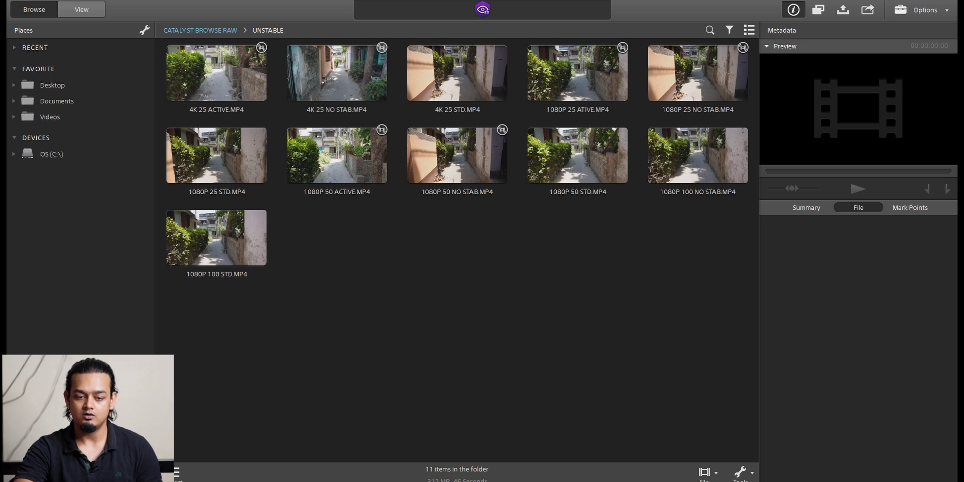
- Examine the 4K, 1080P 25 and 1080P 50 clips one by one for stabilization metadata and the Stabilize option
mouse_move(383, 47)
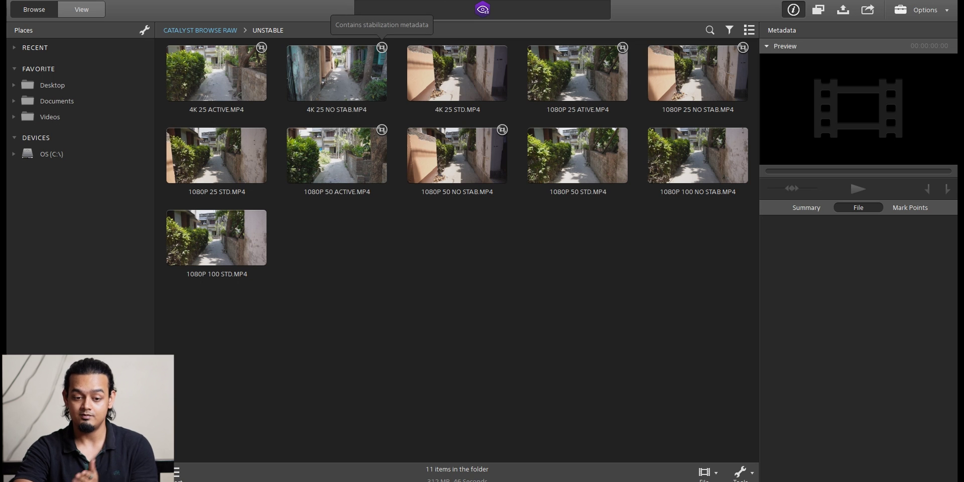
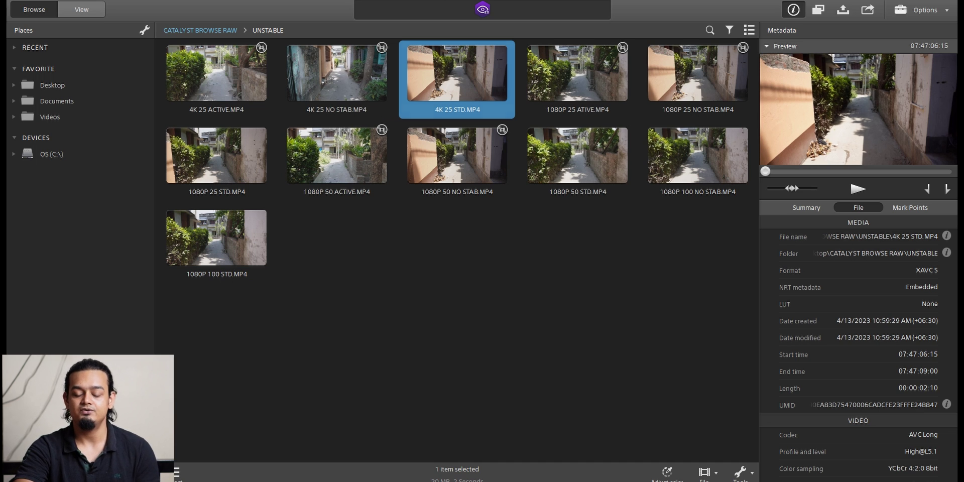
click(578, 75)
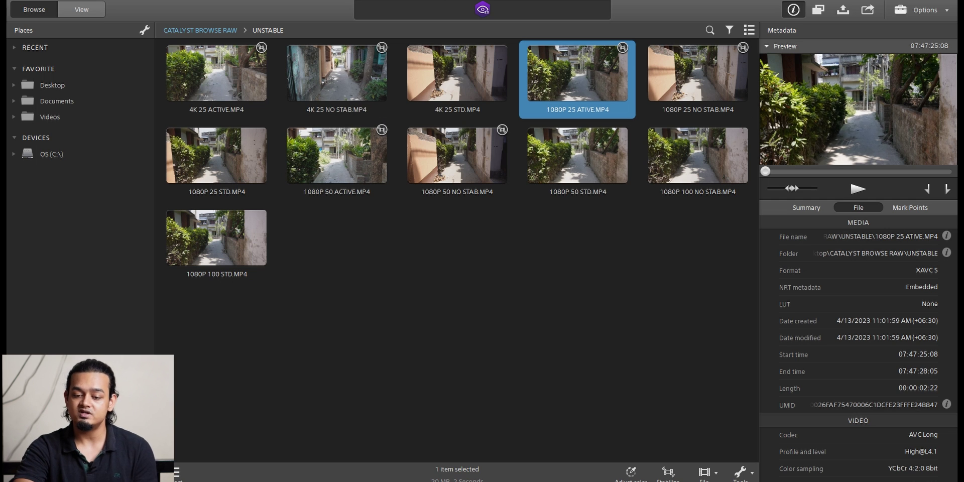
click(699, 81)
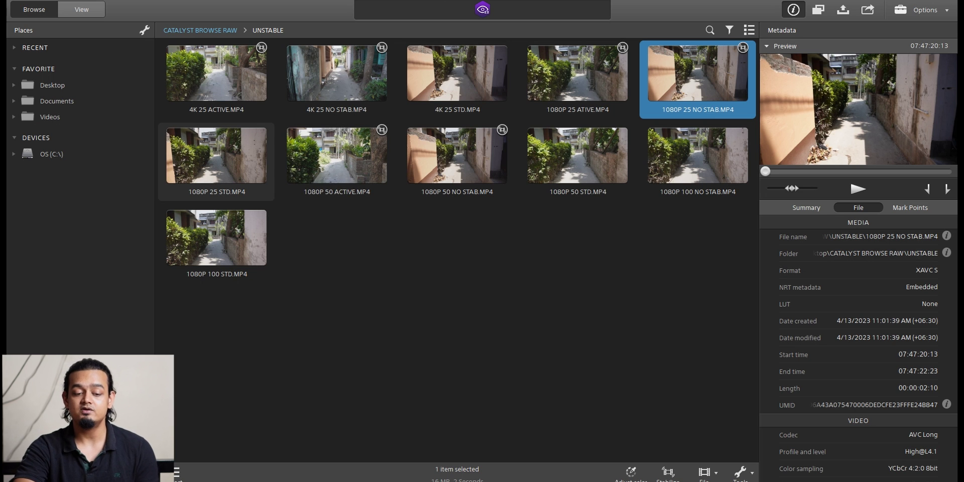
click(216, 156)
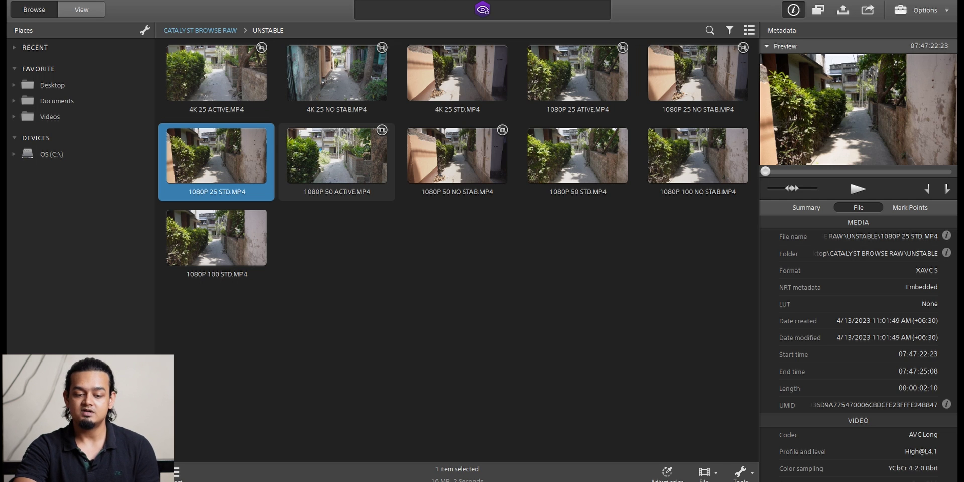
click(336, 155)
ctrl+click(336, 155)
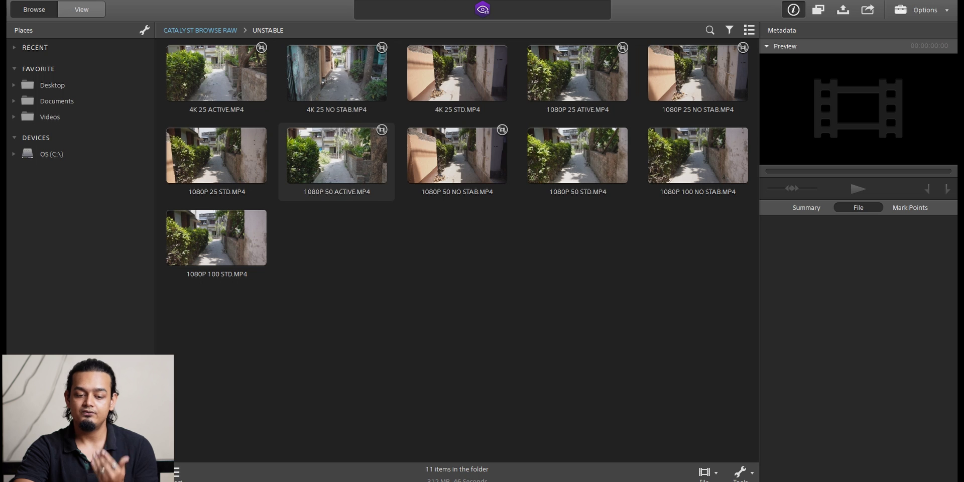
click(337, 156)
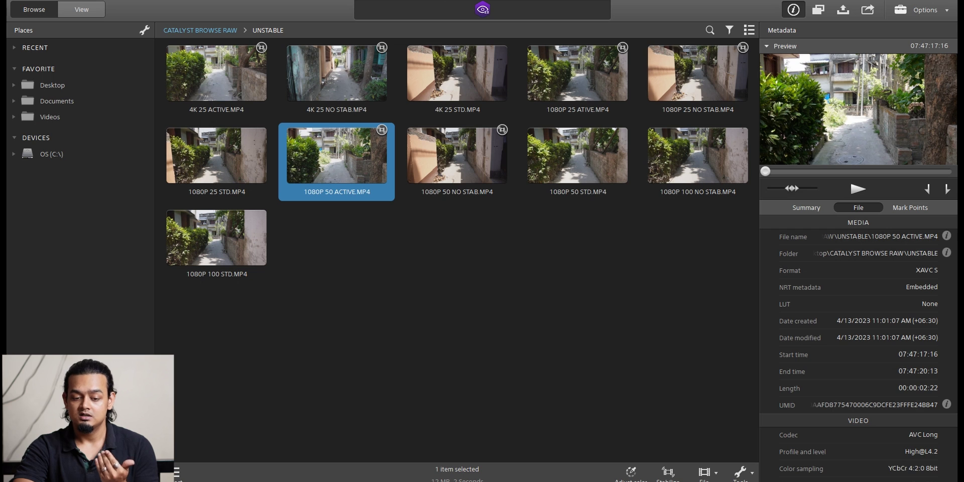
click(457, 161)
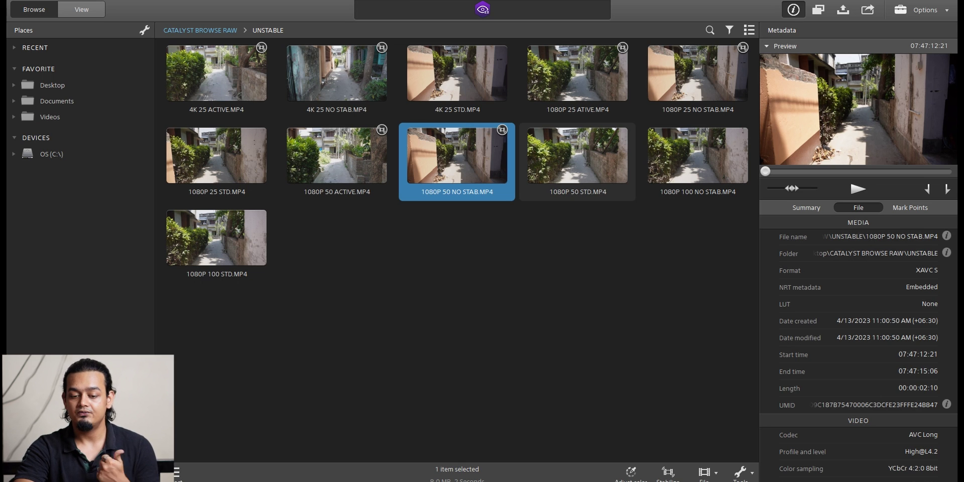
click(577, 160)
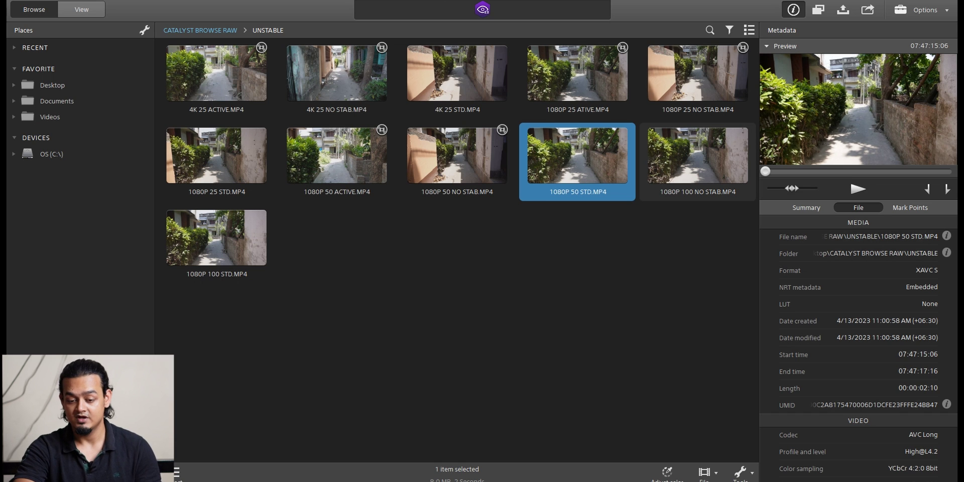
- Check whether stabilization is offered for the 1080P 100 NO STAB.MP4 and 1080P 100 STD.MP4 clips, then clear the selection
click(698, 156)
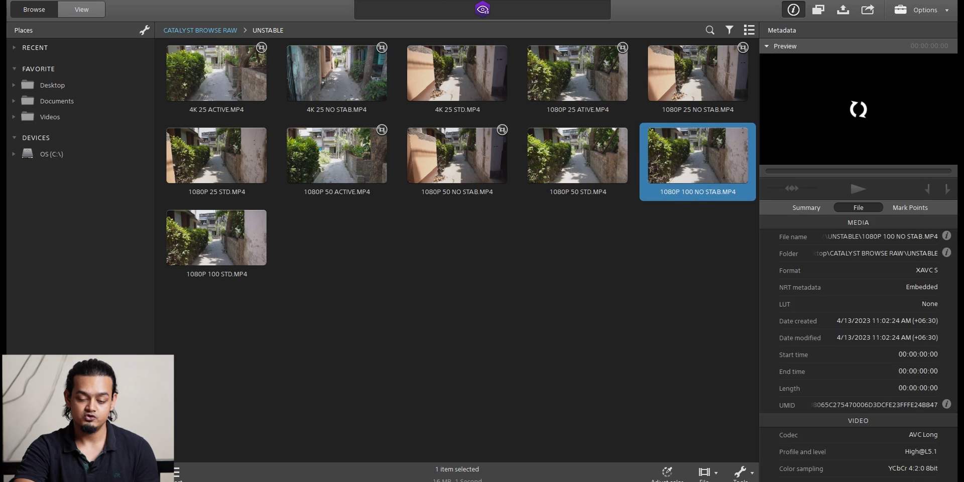
ctrl+click(699, 156)
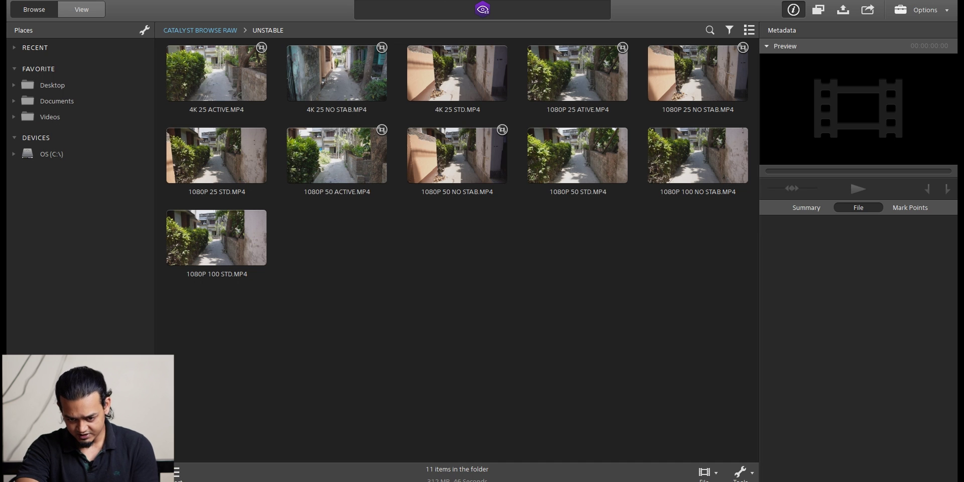
click(699, 156)
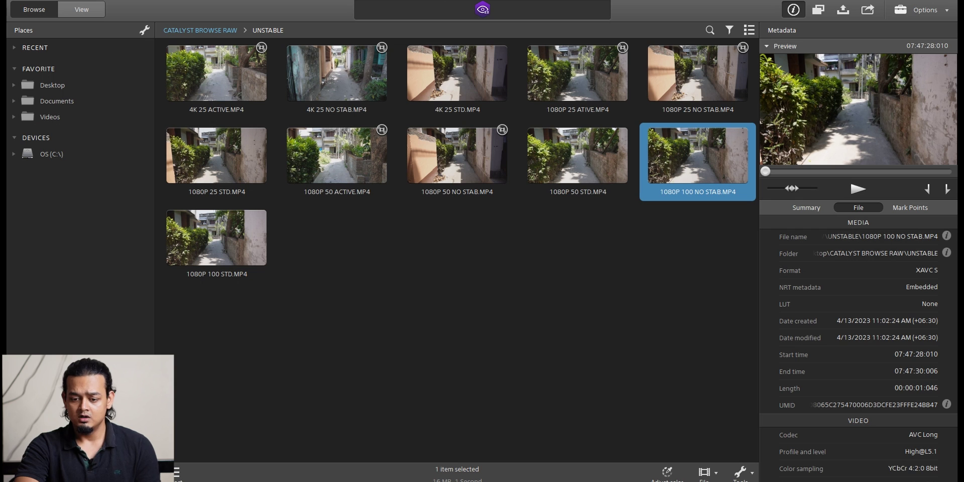
ctrl+click(698, 155)
click(698, 156)
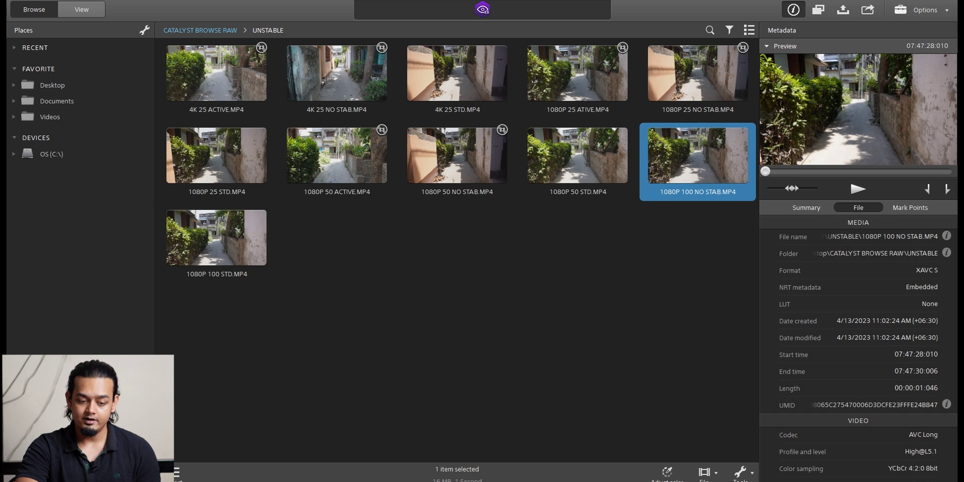
key(Escape)
click(216, 238)
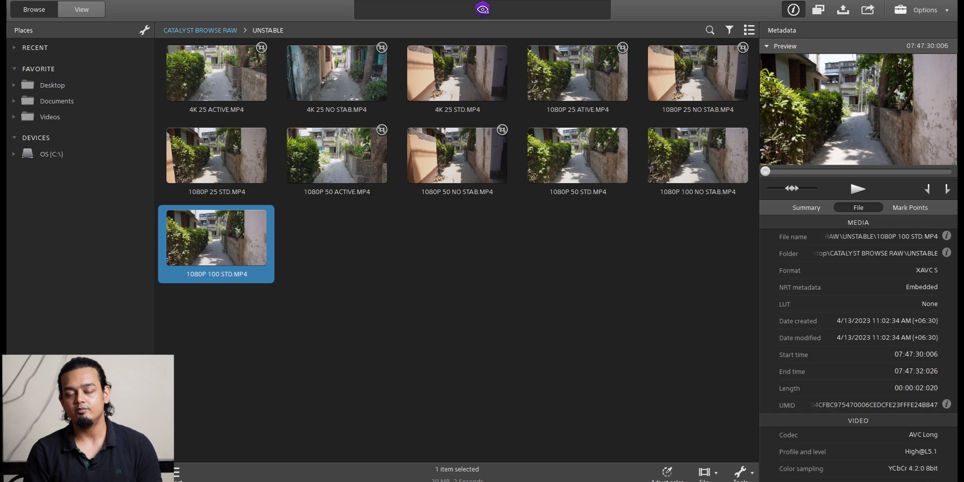
key(Escape)
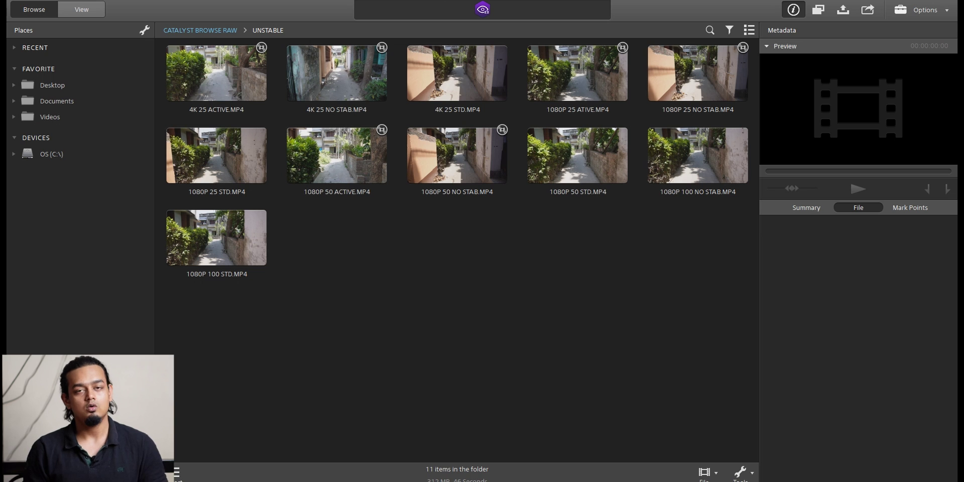